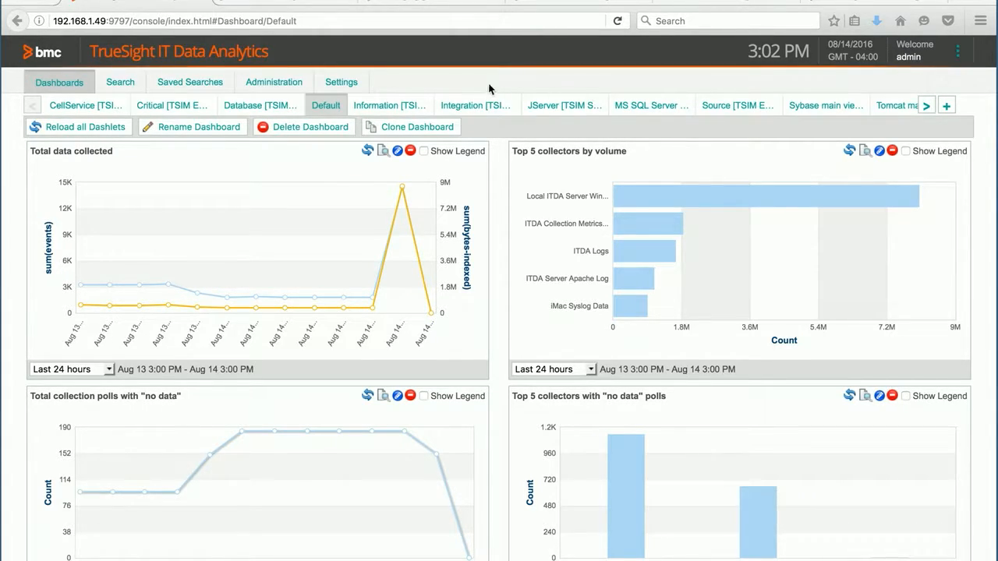
Start a new data collector in the administration area with the type Monitor Local Windows Events
{"action": "left_click", "coordinate": [275, 88]}
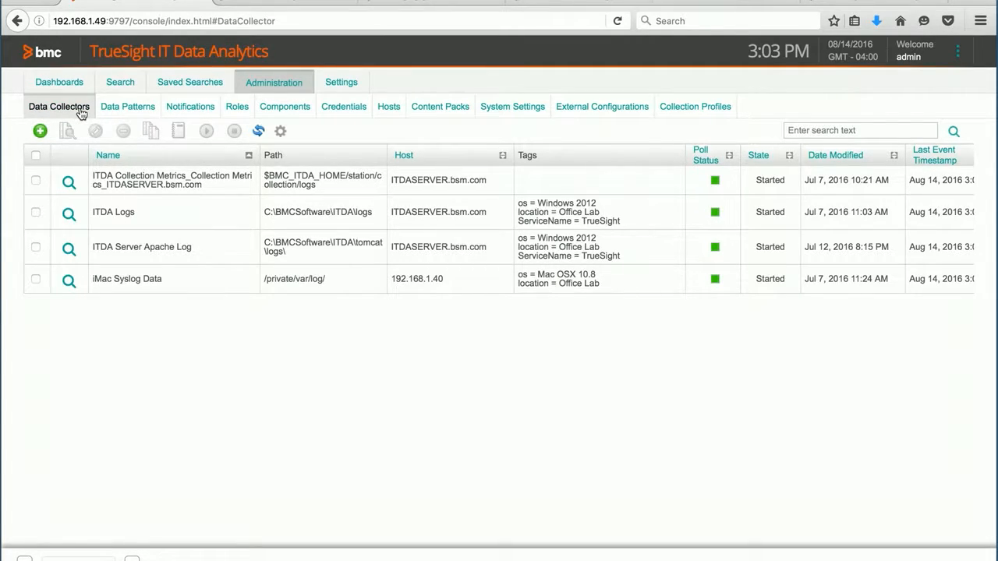
{"action": "left_click", "coordinate": [40, 132]}
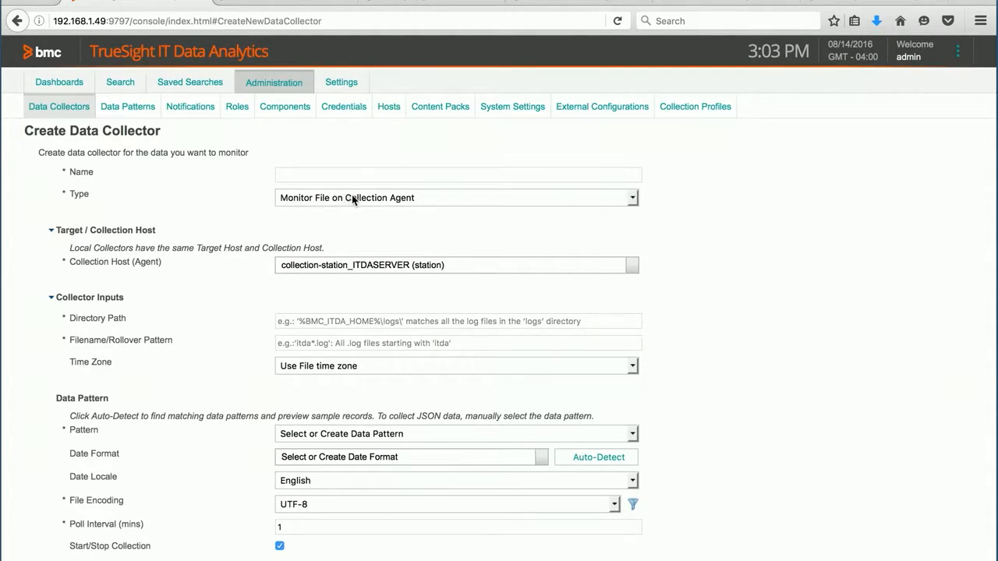
{"action": "left_click", "coordinate": [633, 202]}
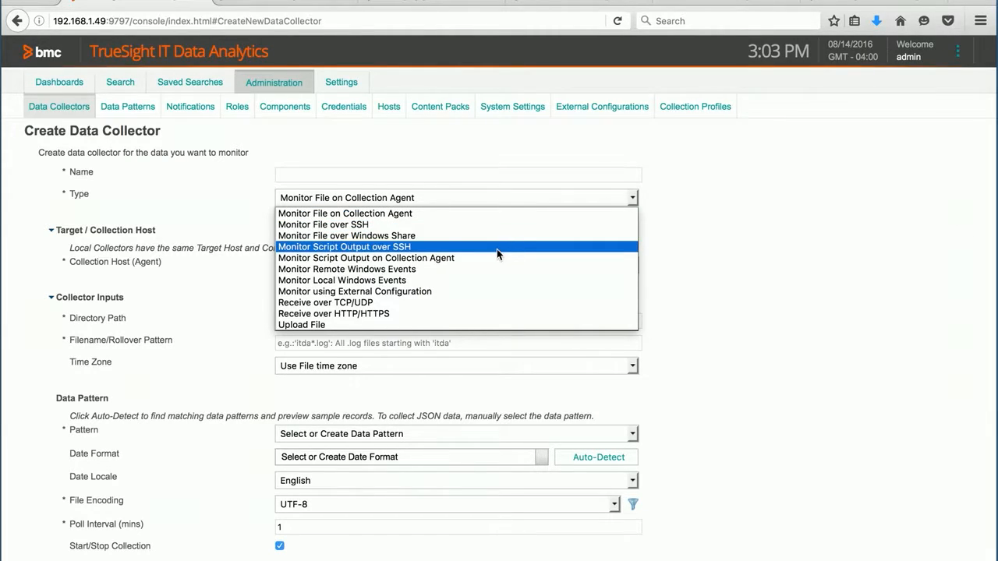
{"action": "left_click", "coordinate": [343, 281]}
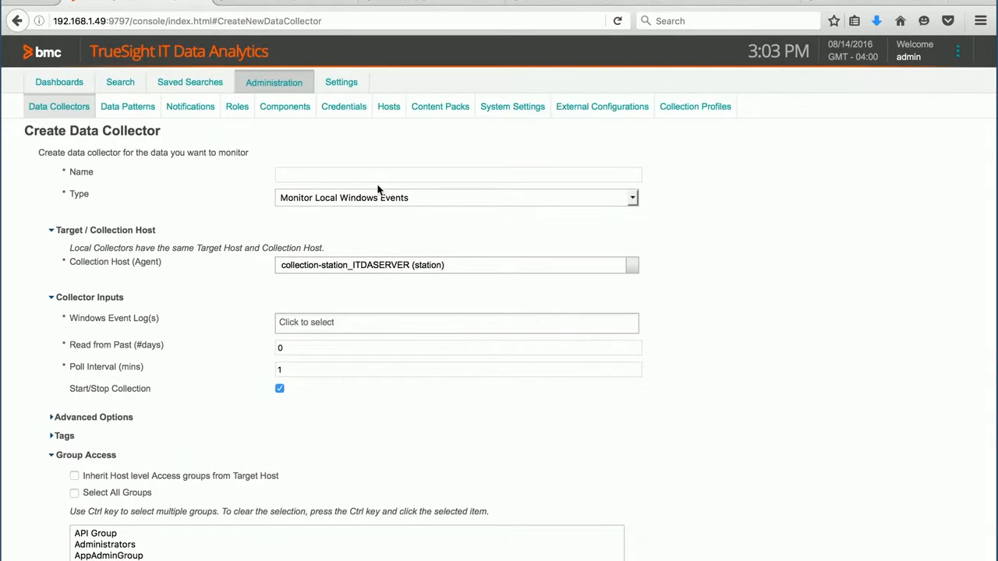
Name the data collector "Local ITDA Server Windows Events"
{"action": "left_click", "coordinate": [349, 175]}
{"action": "type", "text": "Local ITDA Server Windows Ev"}
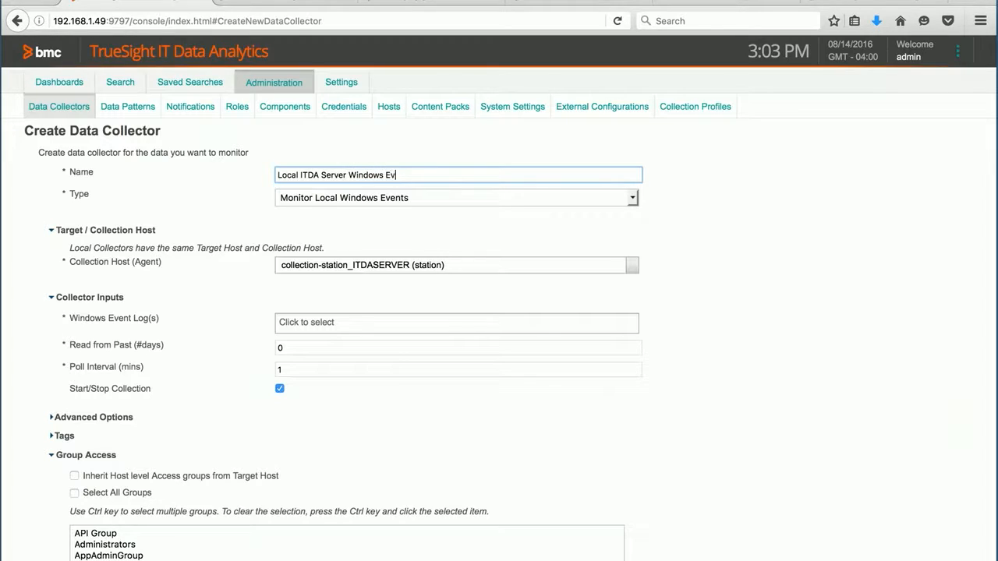
{"action": "type", "text": "ents"}
Look through the full list of Windows event logs available to the collector
{"action": "left_click", "coordinate": [350, 326]}
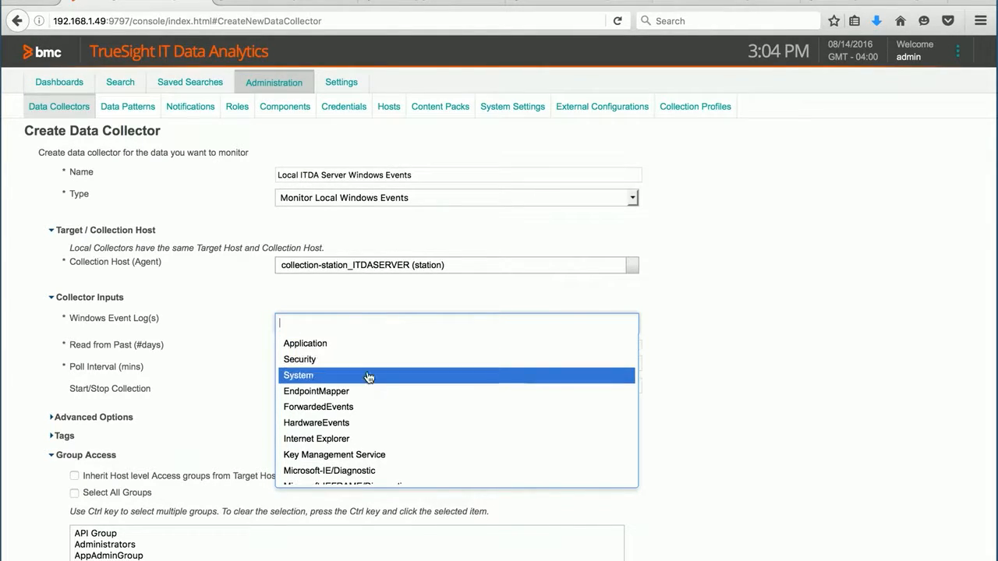
{"action": "scroll", "coordinate": [362, 393], "scroll_direction": "down", "scroll_amount": 5}
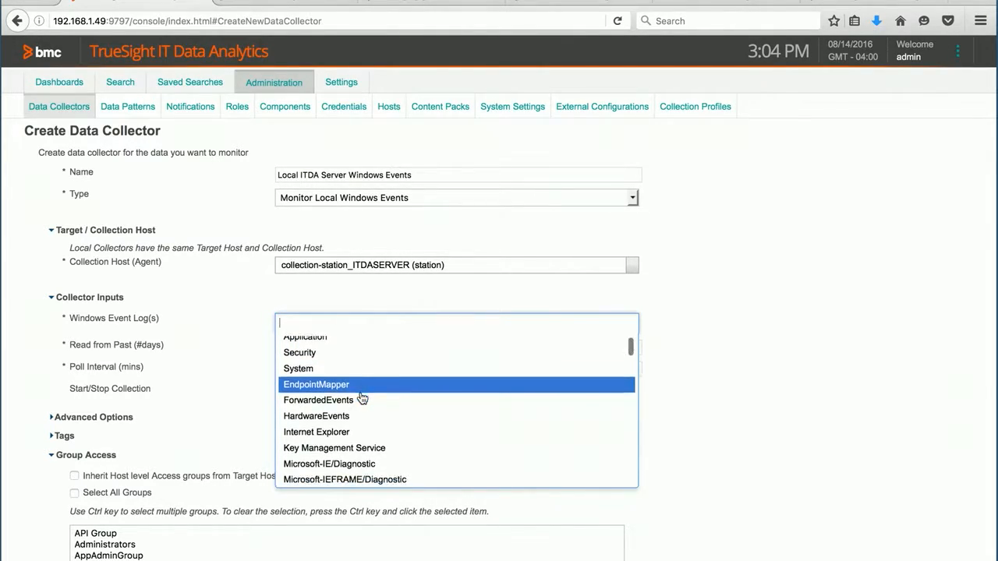
{"action": "scroll", "coordinate": [361, 398], "scroll_direction": "down", "scroll_amount": 10}
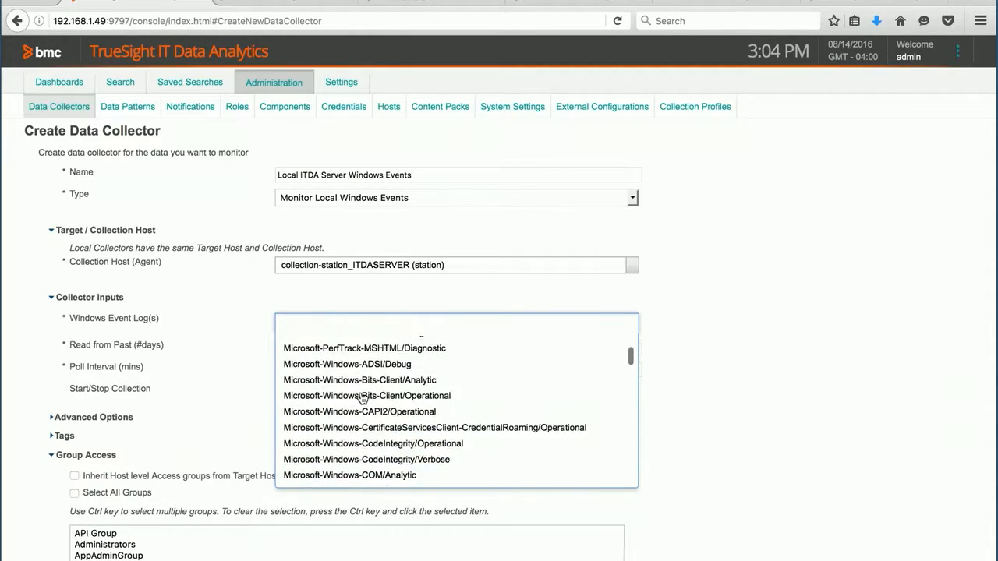
{"action": "scroll", "coordinate": [357, 402], "scroll_direction": "down", "scroll_amount": 10}
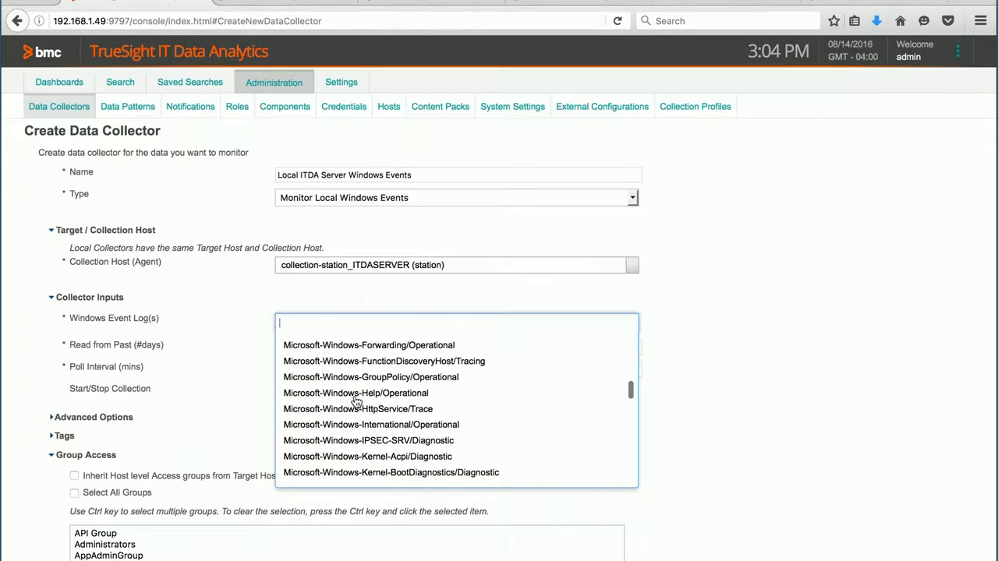
{"action": "scroll", "coordinate": [357, 402], "scroll_direction": "down", "scroll_amount": 10}
{"action": "scroll", "coordinate": [361, 410], "scroll_direction": "down", "scroll_amount": 10}
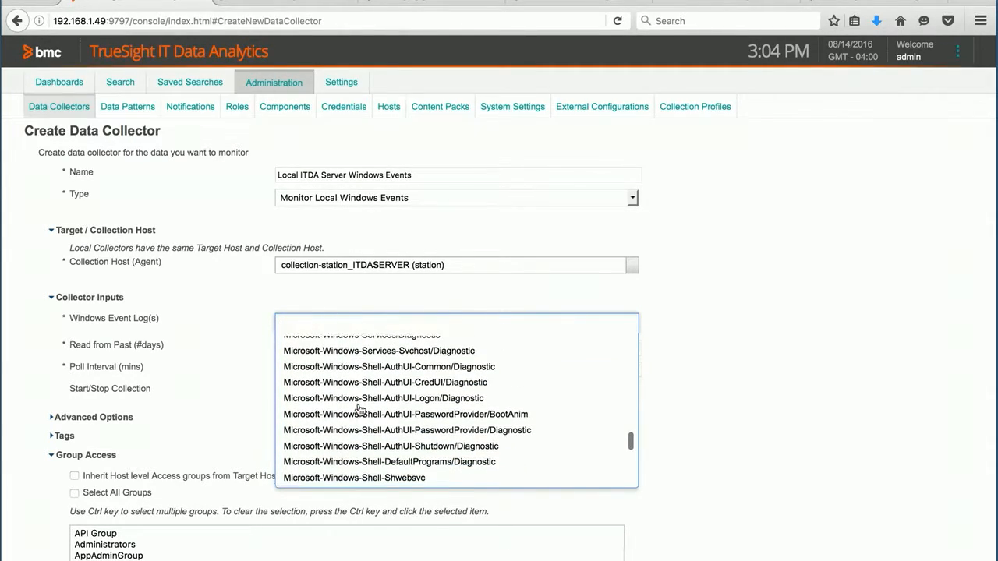
{"action": "scroll", "coordinate": [360, 411], "scroll_direction": "down", "scroll_amount": 10}
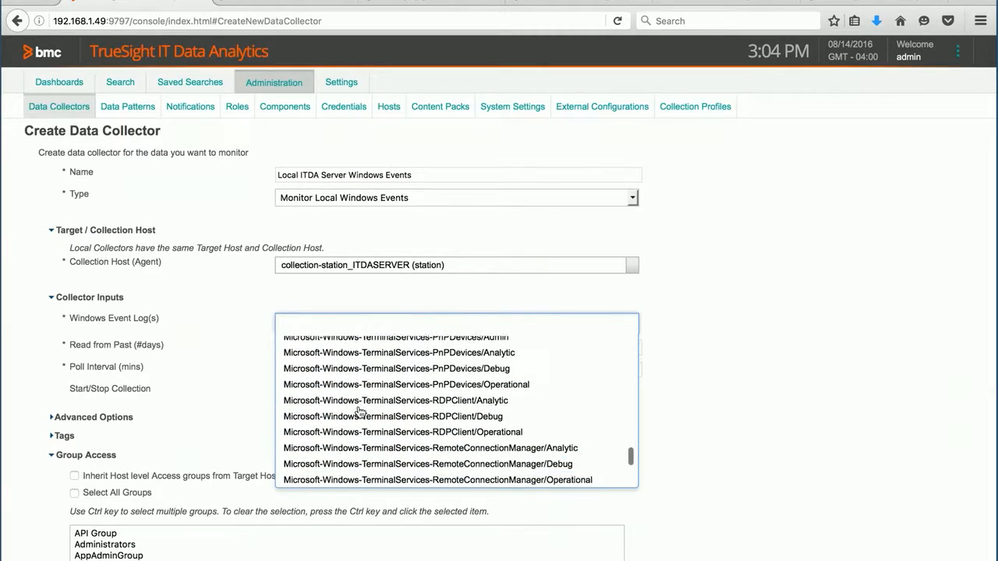
{"action": "scroll", "coordinate": [361, 413], "scroll_direction": "down", "scroll_amount": 10}
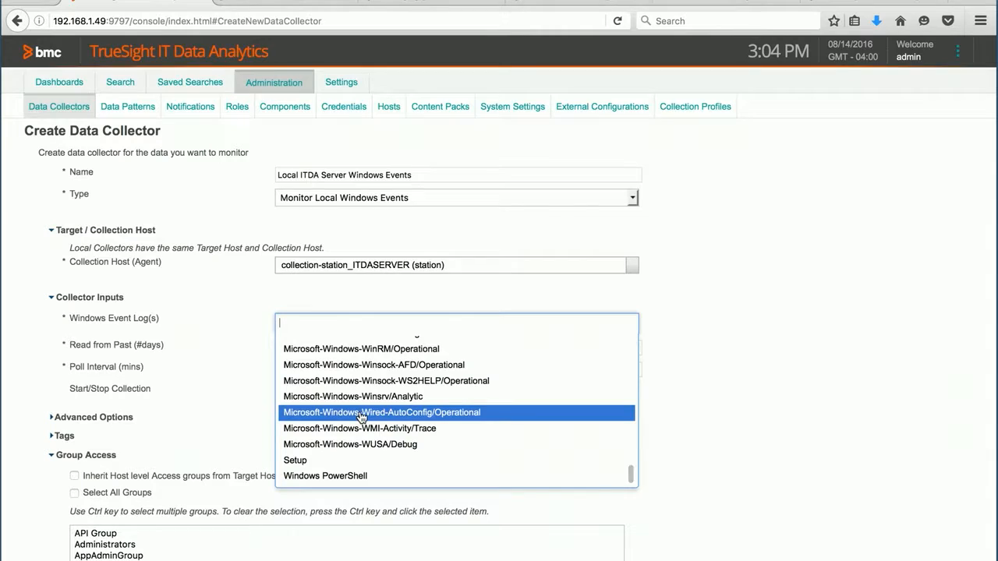
{"action": "scroll", "coordinate": [361, 417], "scroll_direction": "up", "scroll_amount": 15}
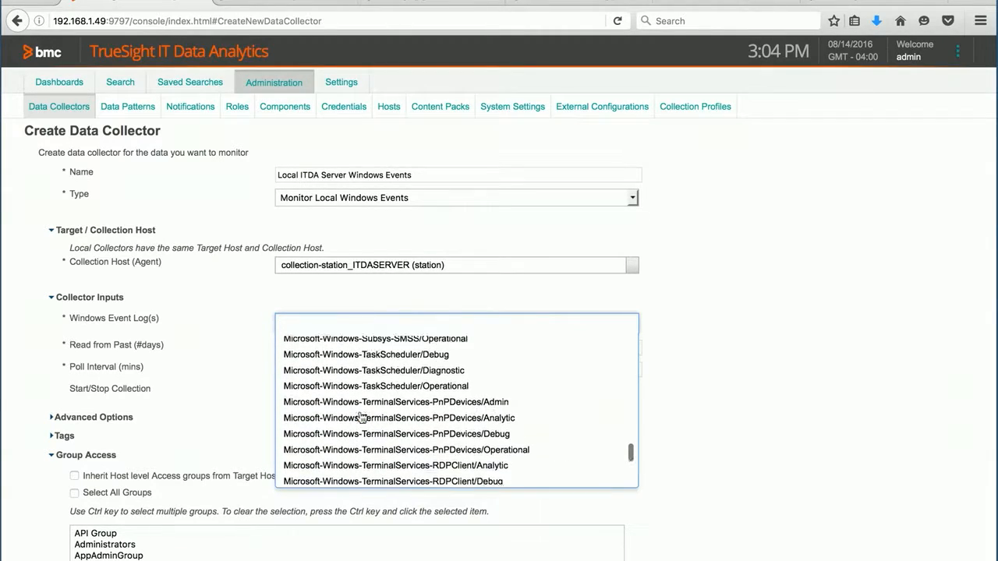
{"action": "scroll", "coordinate": [361, 417], "scroll_direction": "up", "scroll_amount": 15}
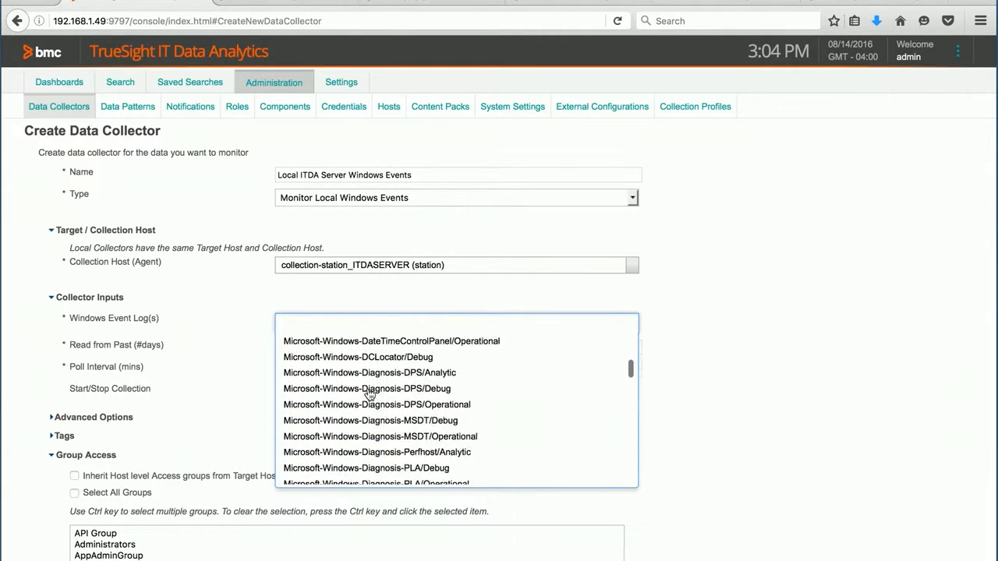
{"action": "scroll", "coordinate": [369, 396], "scroll_direction": "up", "scroll_amount": 10}
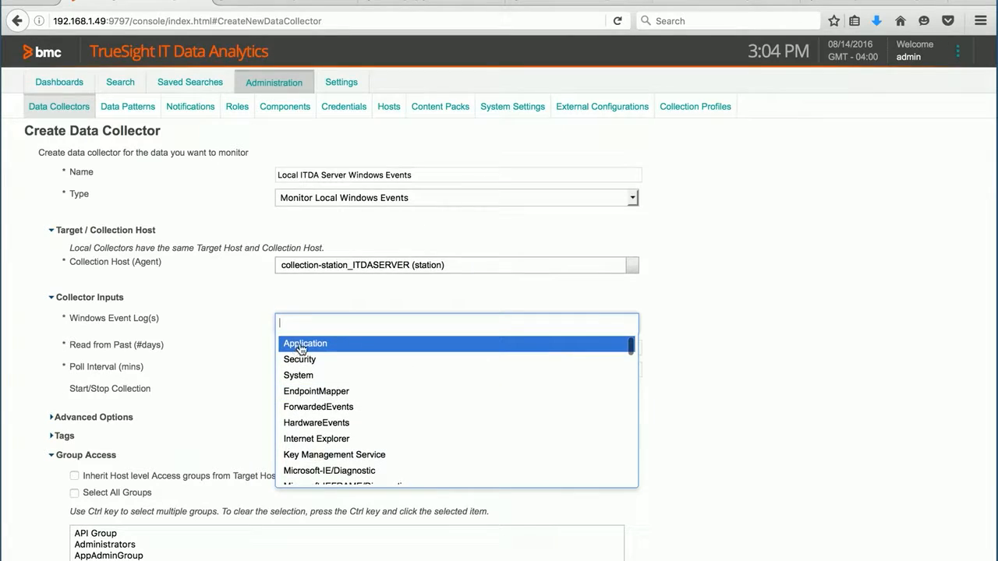
Select the Application, Security and System logs as the collector's Windows event logs
{"action": "left_click", "coordinate": [301, 346]}
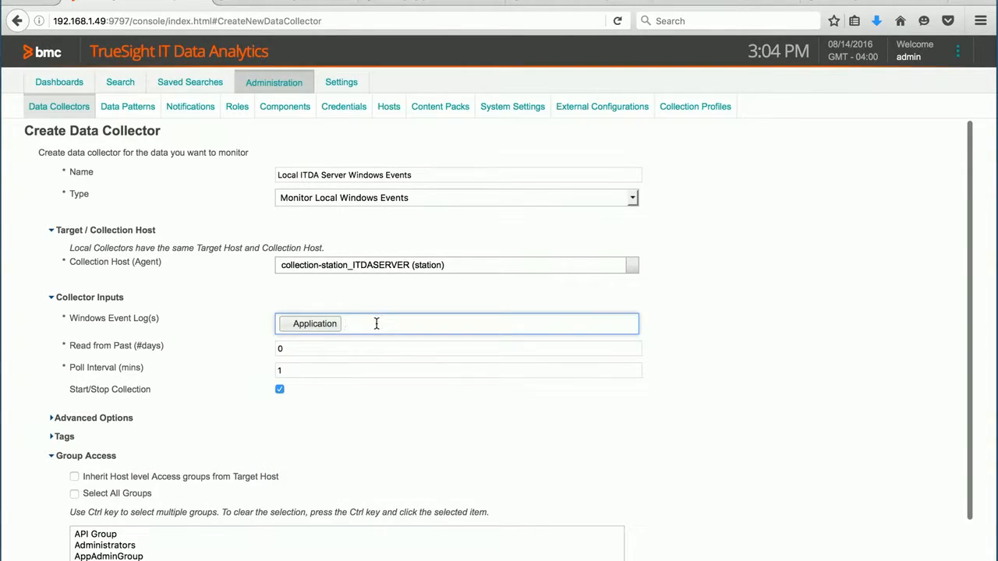
{"action": "left_click", "coordinate": [377, 325]}
{"action": "left_click", "coordinate": [310, 346]}
{"action": "left_click", "coordinate": [417, 324]}
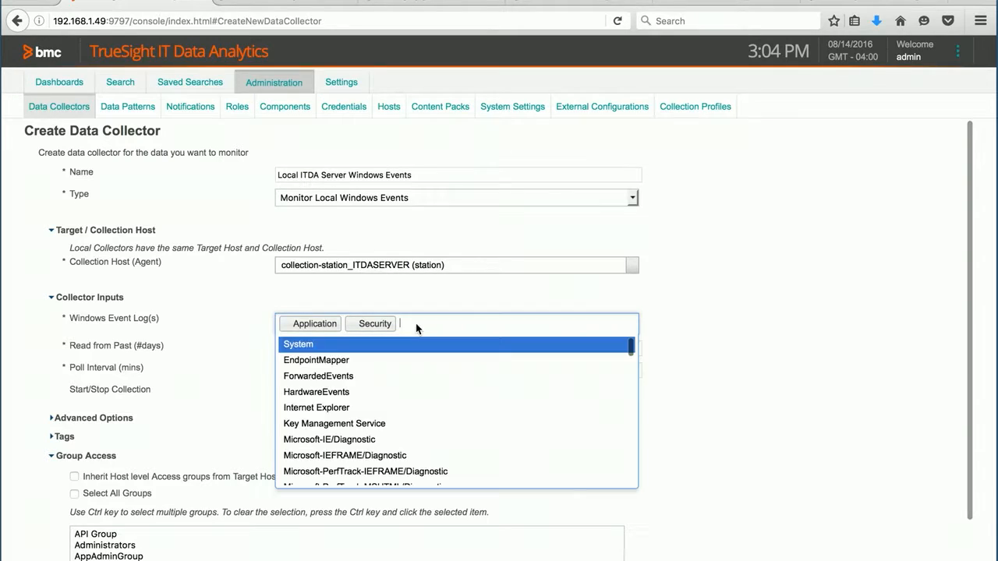
{"action": "left_click", "coordinate": [318, 347]}
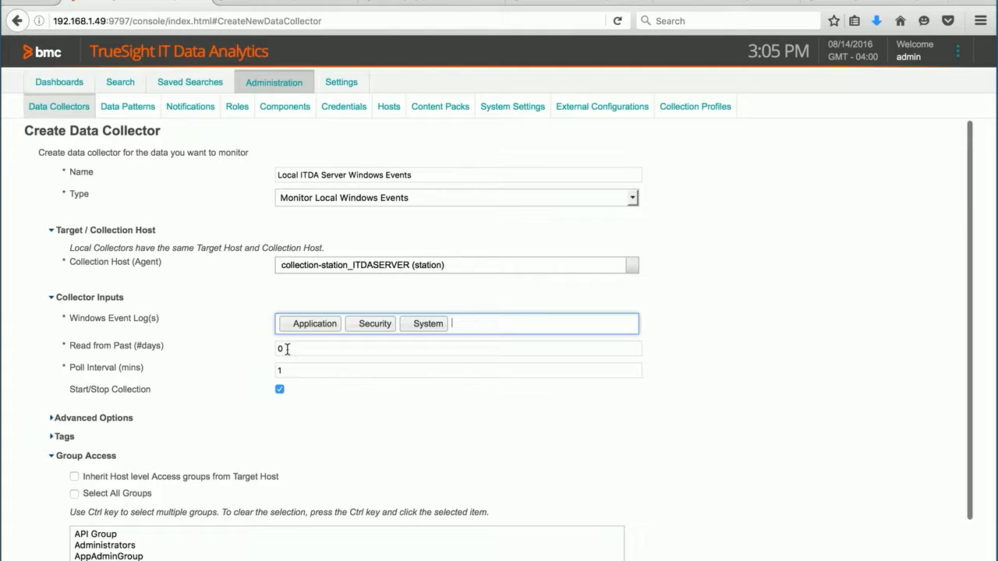
Set the collector to read 2 days from the past and grant access to all groups
{"action": "double_click", "coordinate": [291, 349]}
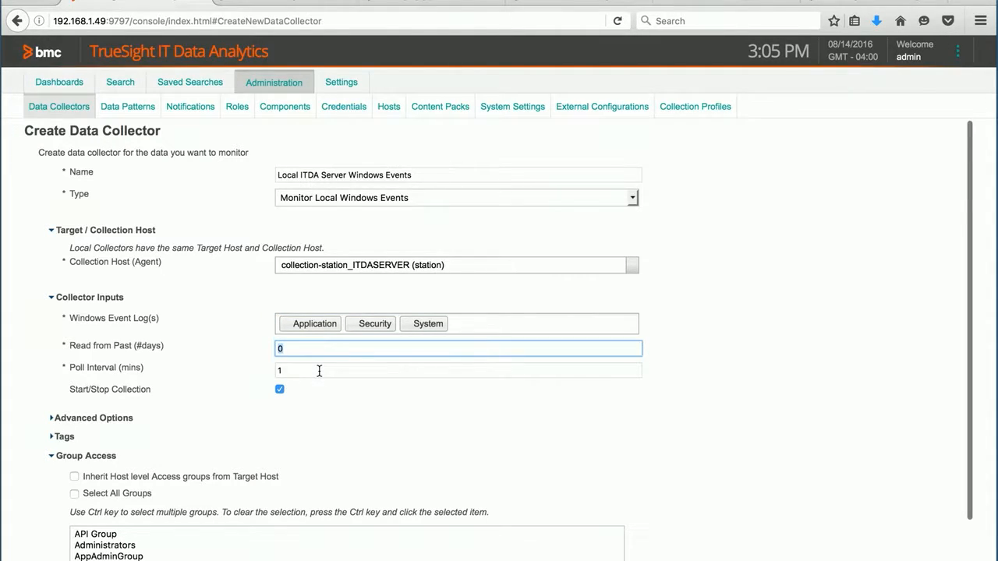
{"action": "type", "text": "2"}
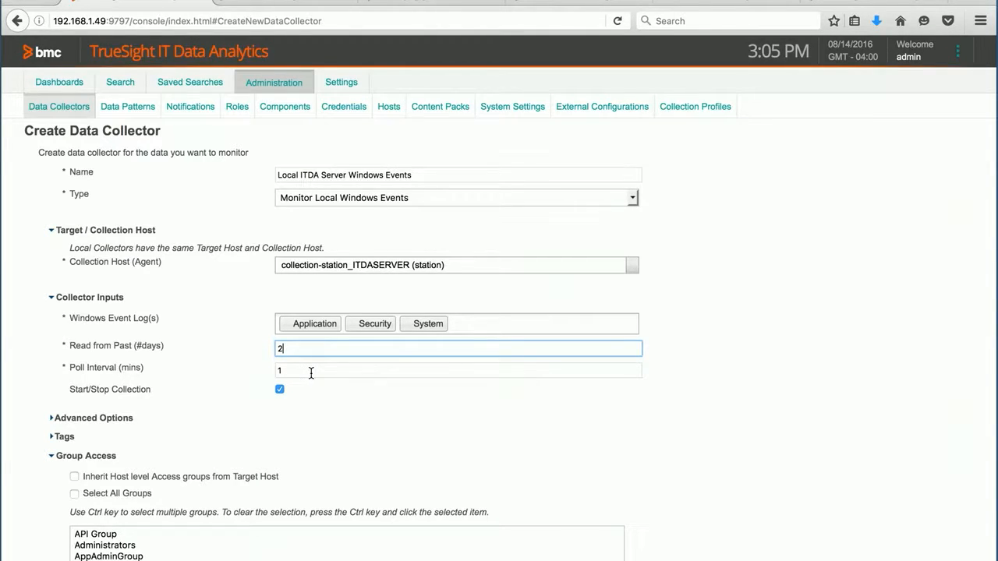
{"action": "scroll", "coordinate": [340, 405], "scroll_direction": "down", "scroll_amount": 2}
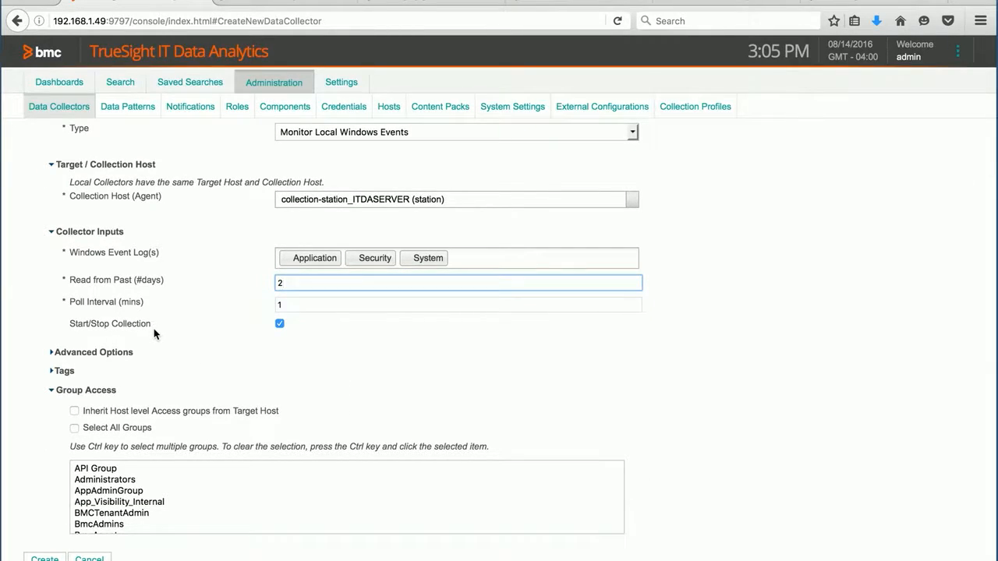
{"action": "left_click", "coordinate": [74, 427]}
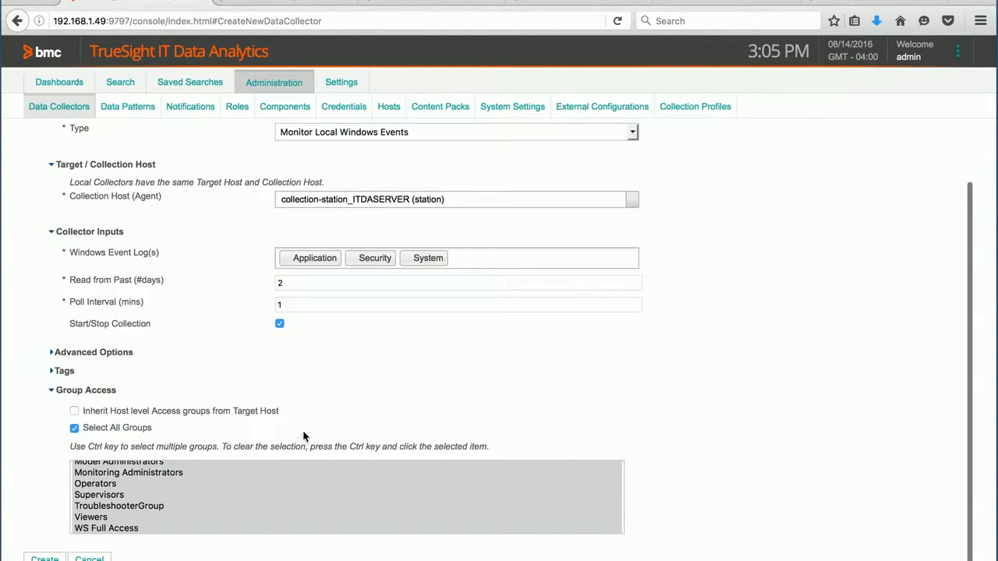
Add a location tag with the value Office Lab to the collector
{"action": "left_click", "coordinate": [52, 373]}
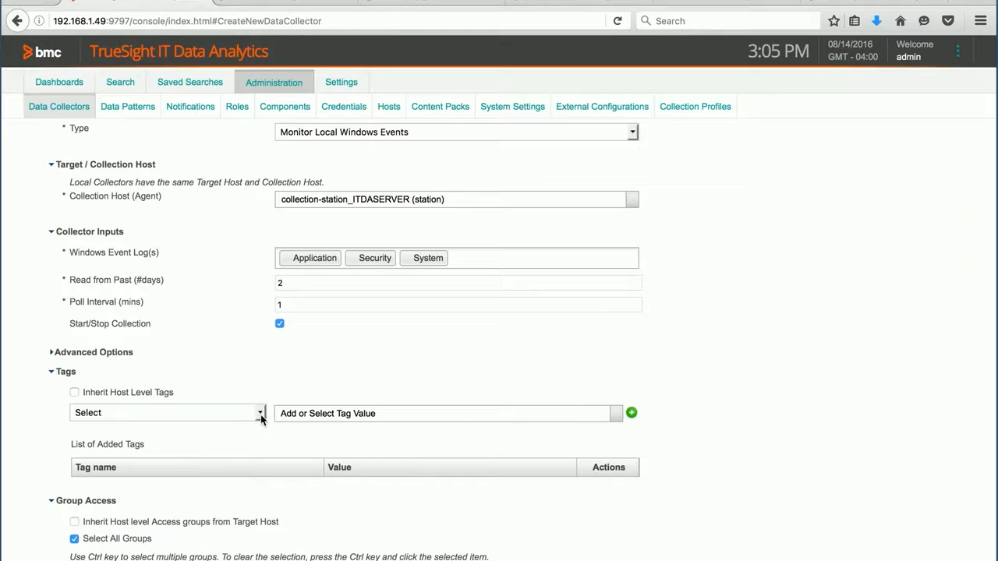
{"action": "scroll", "coordinate": [262, 418], "scroll_direction": "up", "scroll_amount": 1}
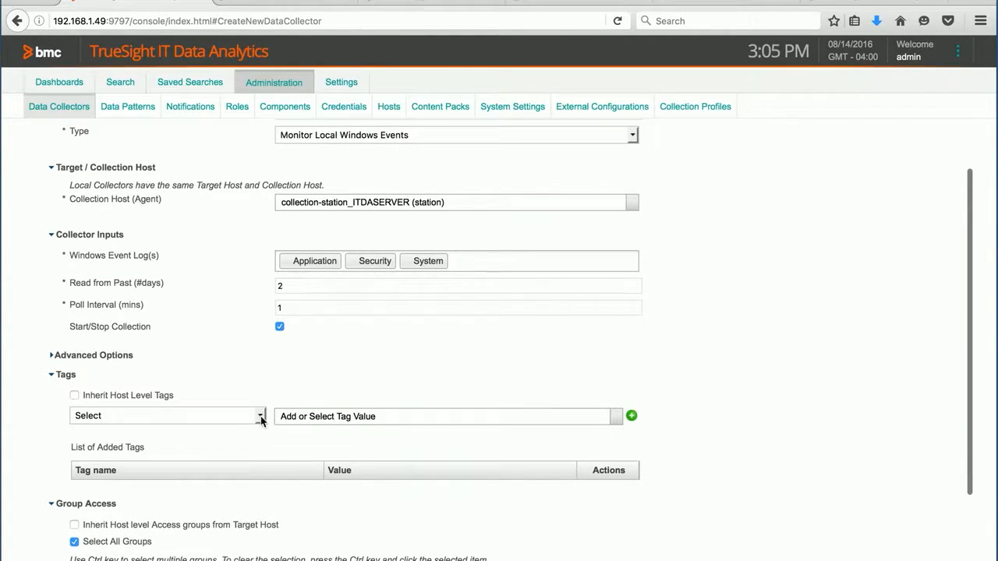
{"action": "left_click", "coordinate": [261, 418]}
{"action": "left_click", "coordinate": [199, 509]}
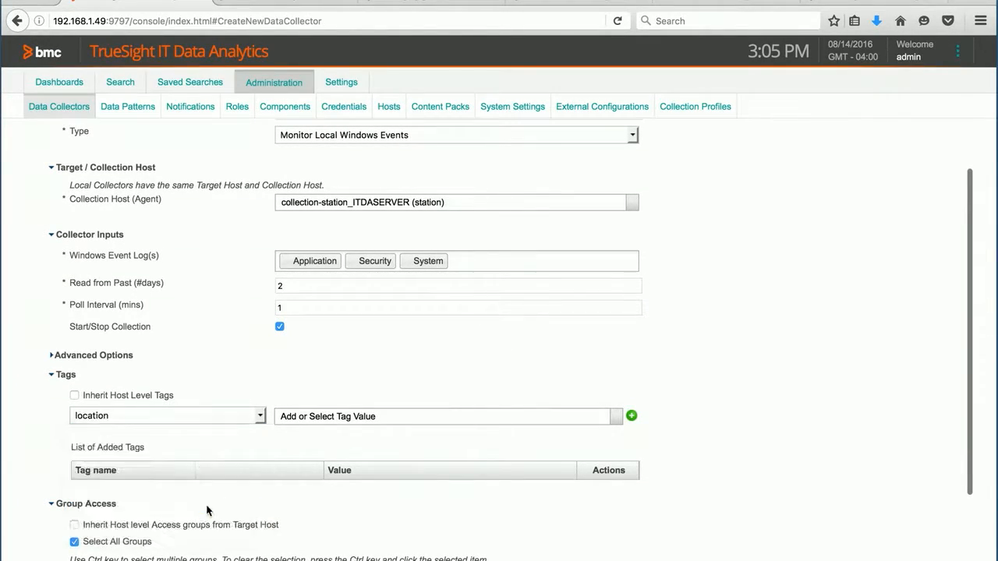
{"action": "left_click", "coordinate": [608, 421]}
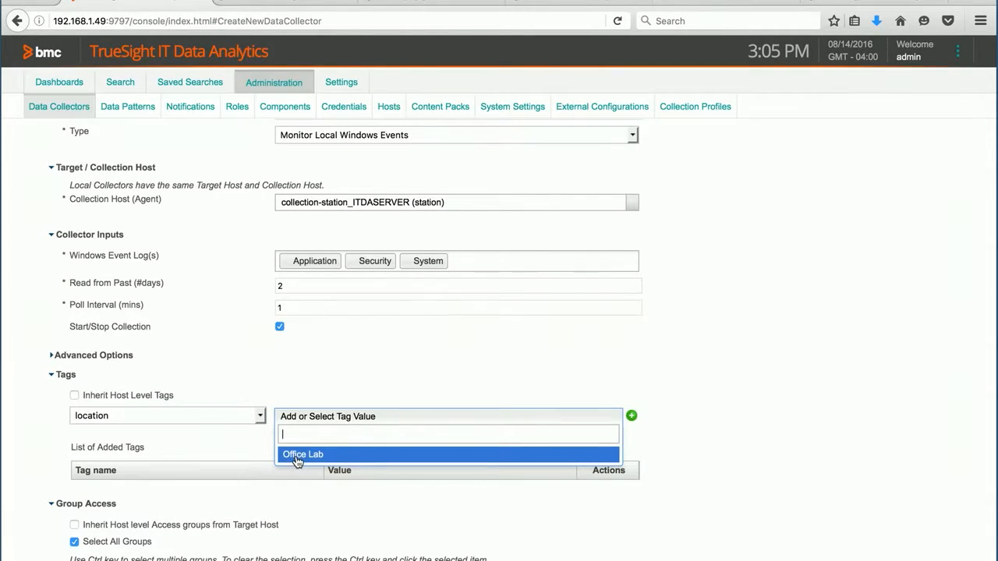
{"action": "left_click", "coordinate": [297, 461]}
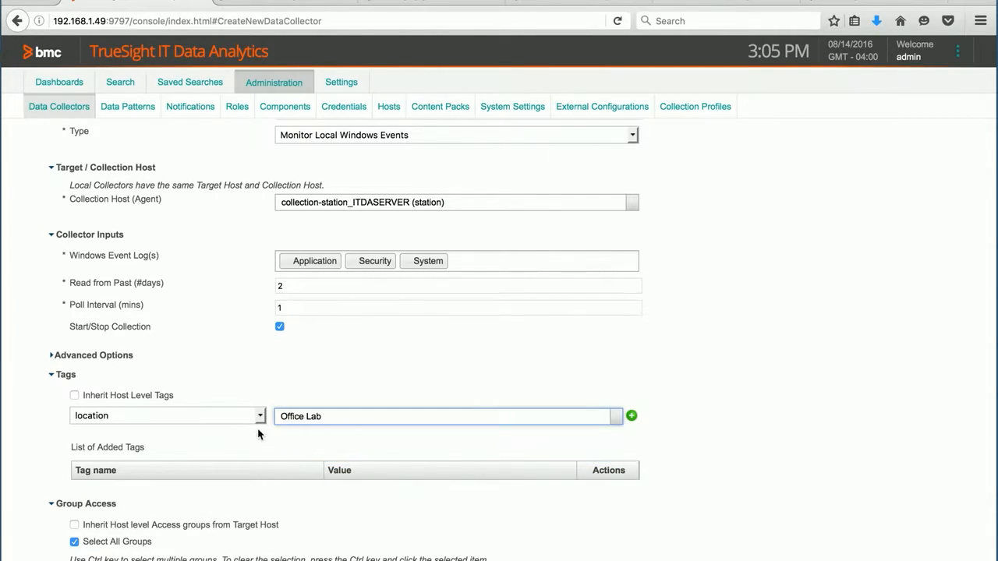
{"action": "left_click", "coordinate": [631, 418]}
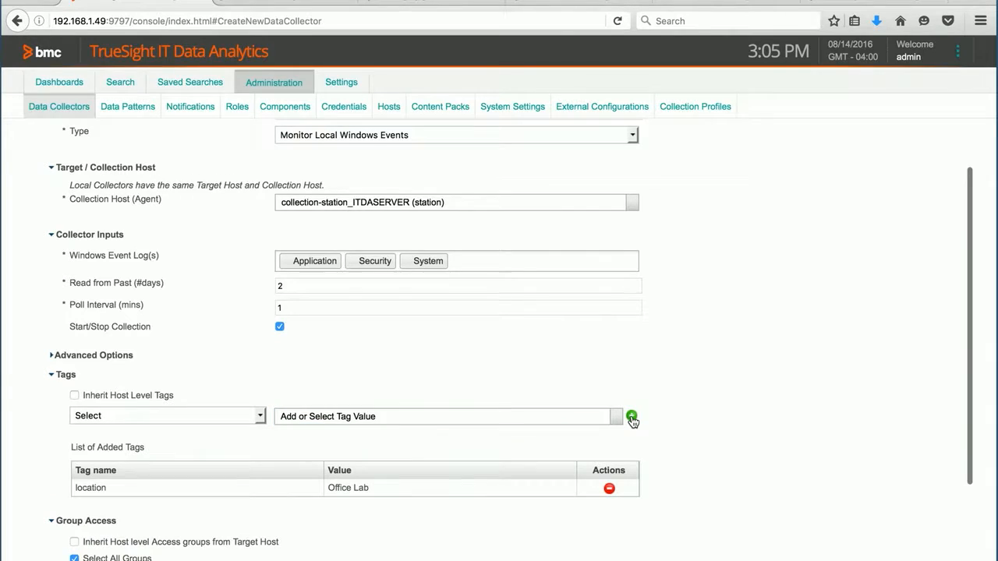
Add an os tag with the value Windows 2012 to the collector
{"action": "left_click", "coordinate": [260, 420]}
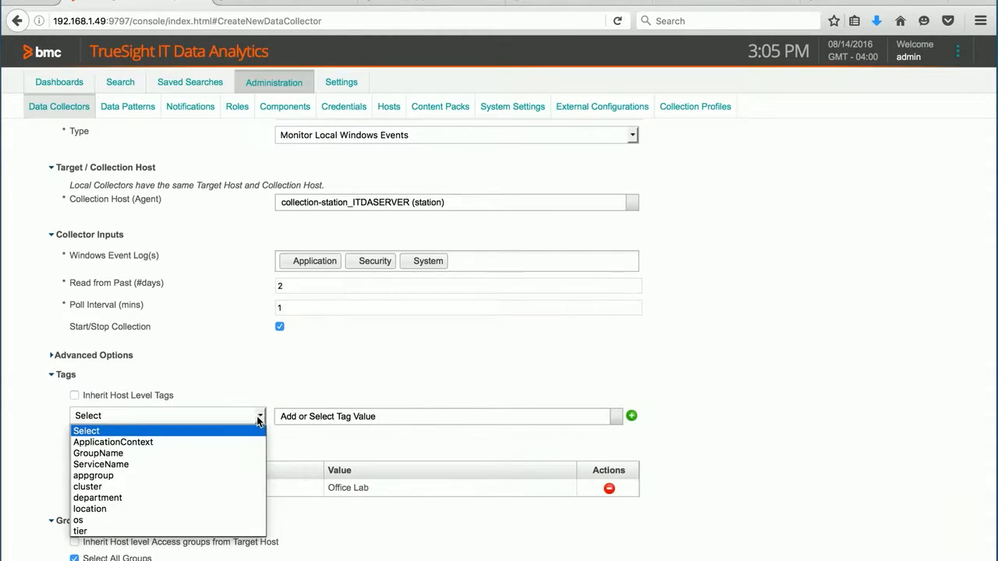
{"action": "left_click", "coordinate": [152, 519]}
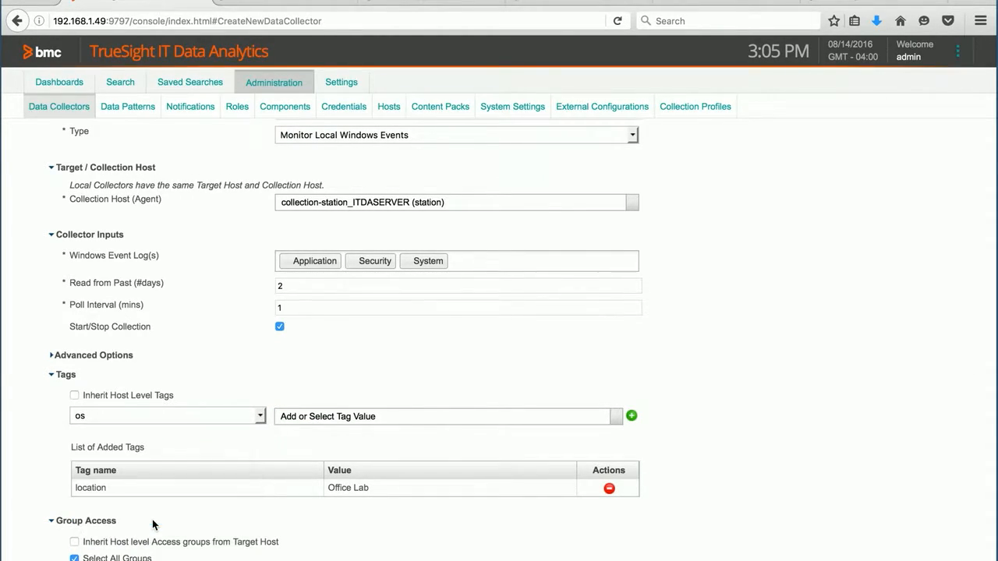
{"action": "left_click", "coordinate": [616, 417]}
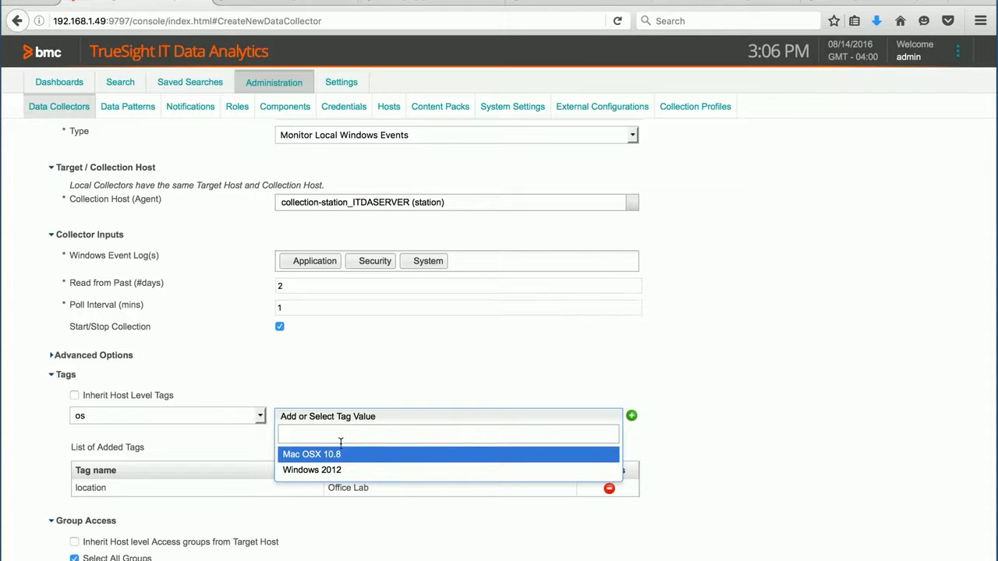
{"action": "left_click", "coordinate": [335, 472]}
{"action": "left_click", "coordinate": [632, 416]}
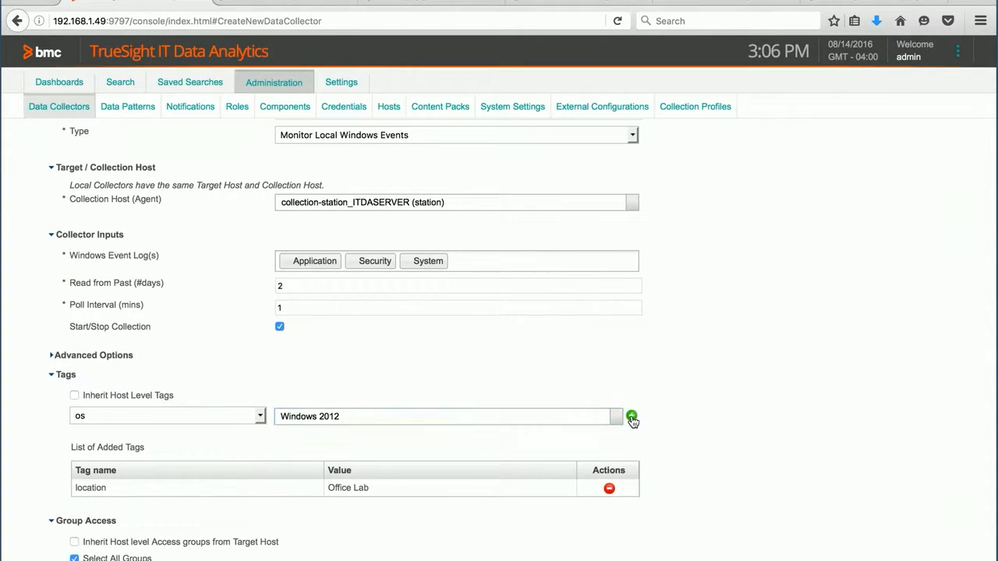
Add a tier tag with the value application to the collector
{"action": "left_click", "coordinate": [259, 416]}
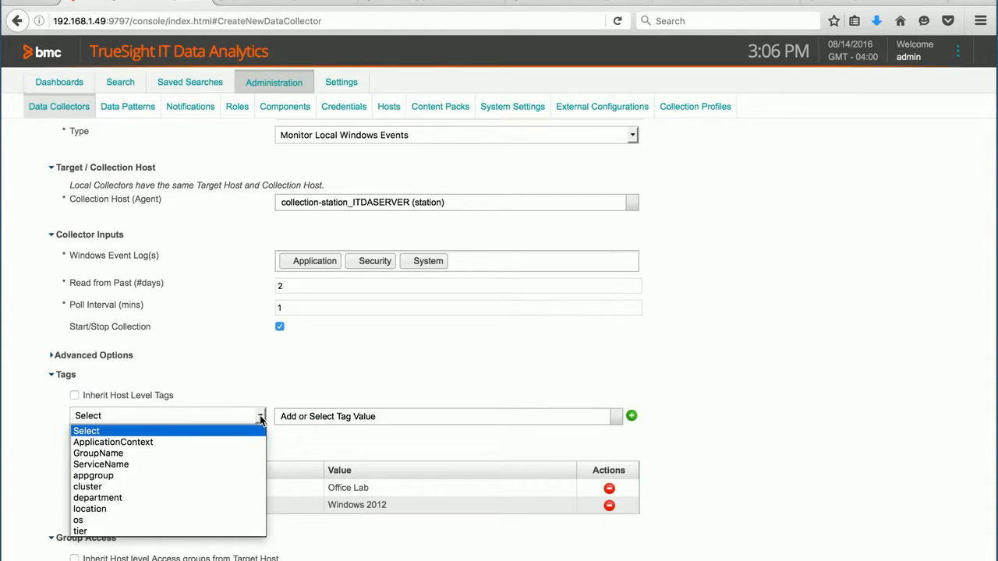
{"action": "left_click", "coordinate": [153, 534]}
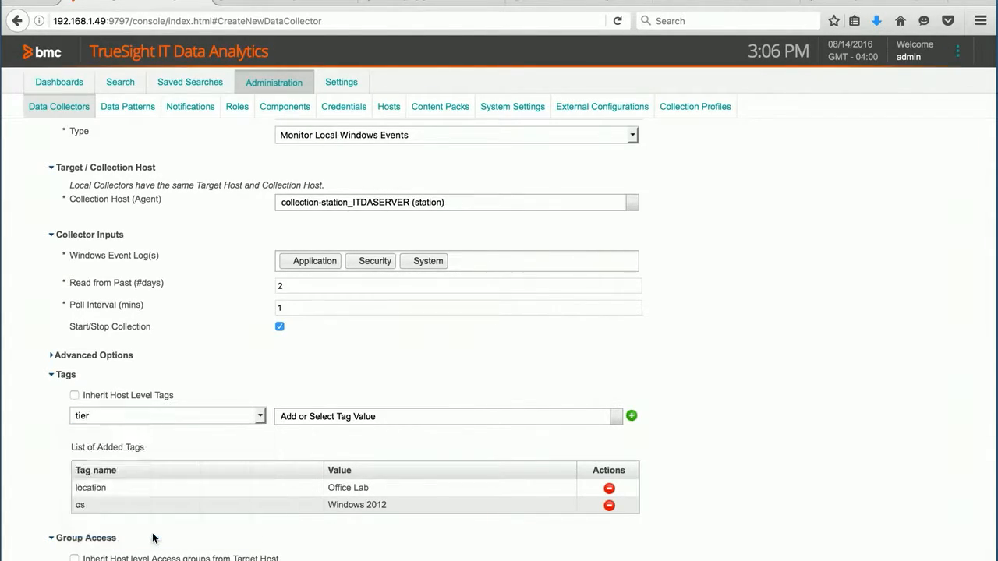
{"action": "left_click", "coordinate": [615, 420]}
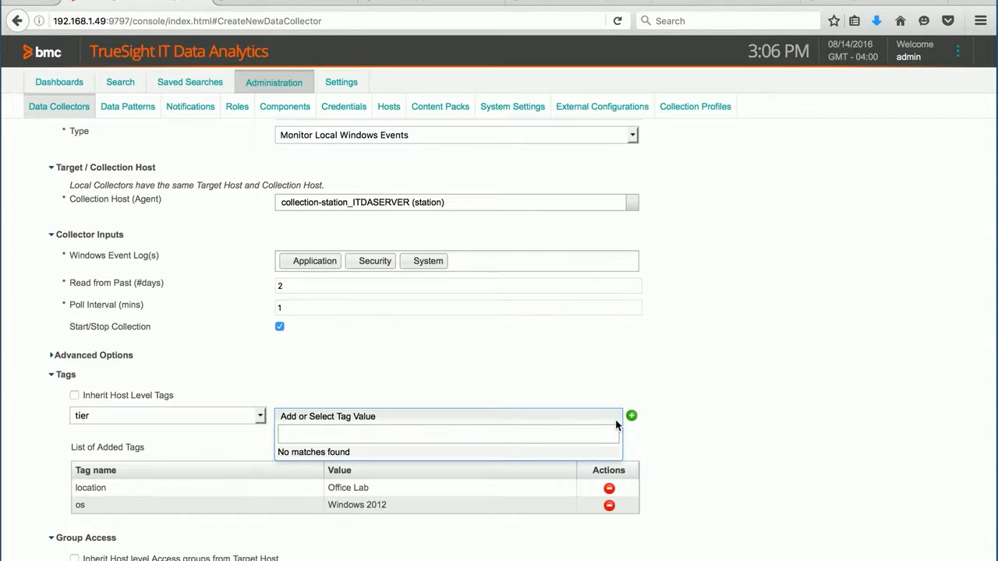
{"action": "type", "text": "application"}
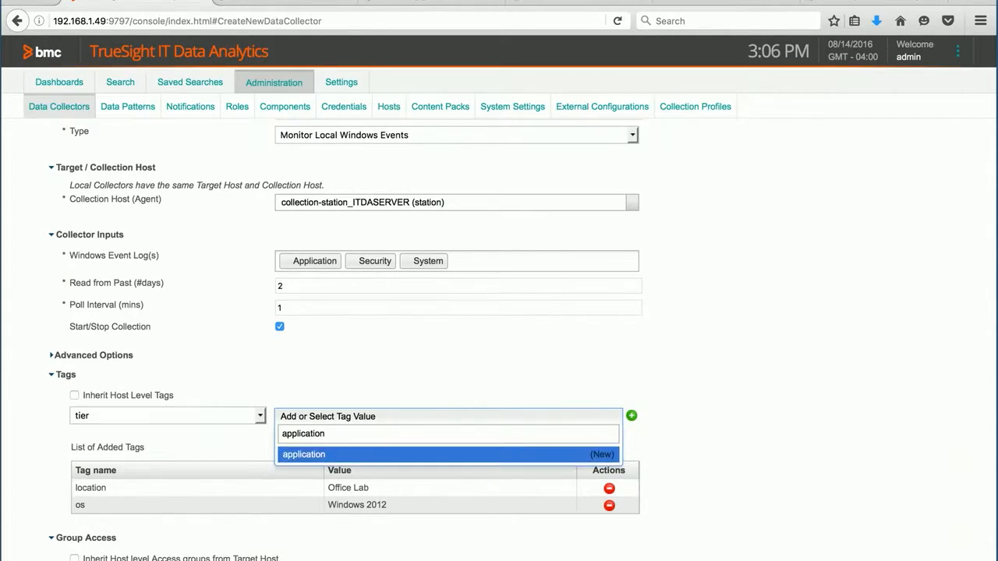
{"action": "left_click", "coordinate": [601, 456]}
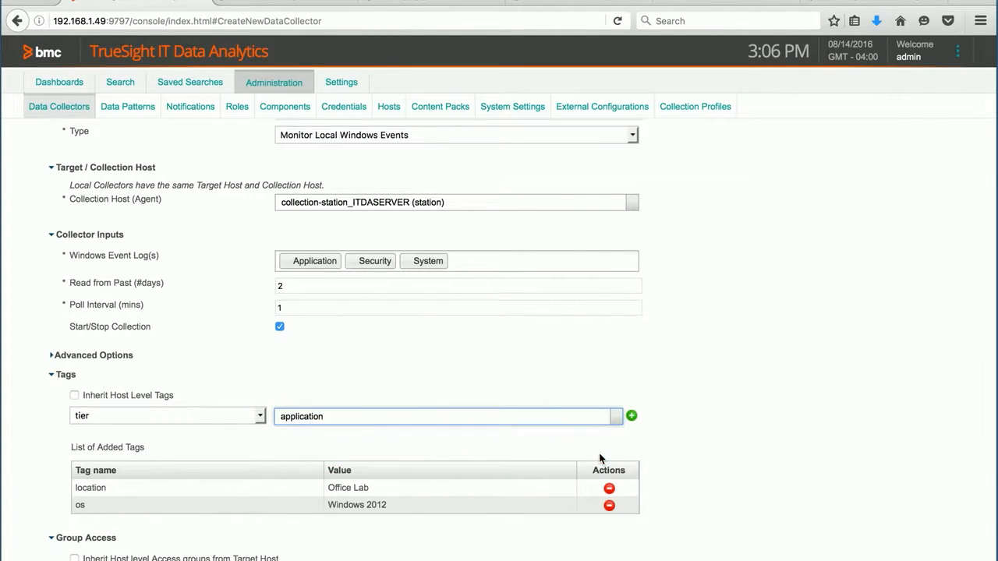
{"action": "left_click", "coordinate": [633, 417]}
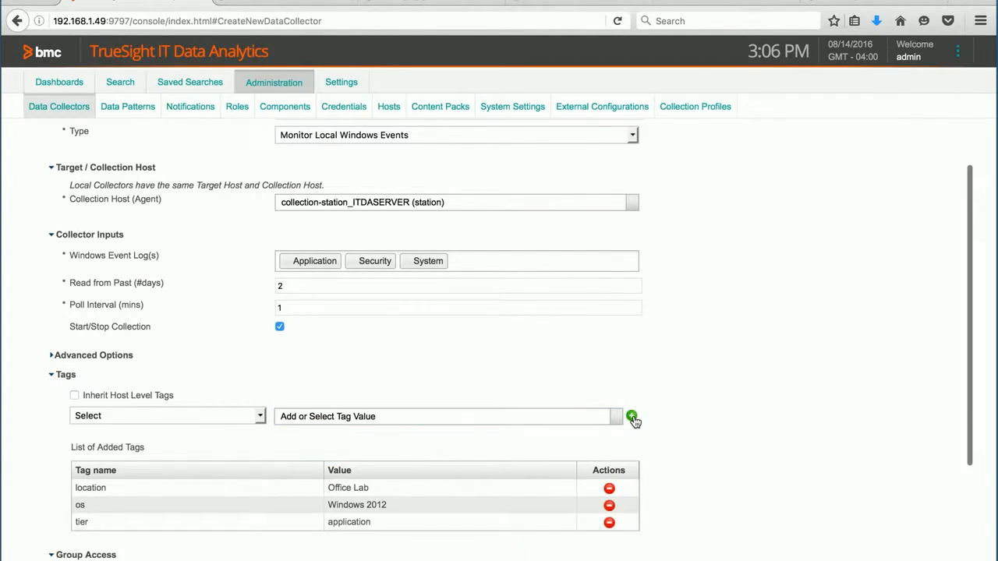
Create the data collector with the configured settings and dismiss the confirmation
{"action": "scroll", "coordinate": [675, 451], "scroll_direction": "down", "scroll_amount": 4}
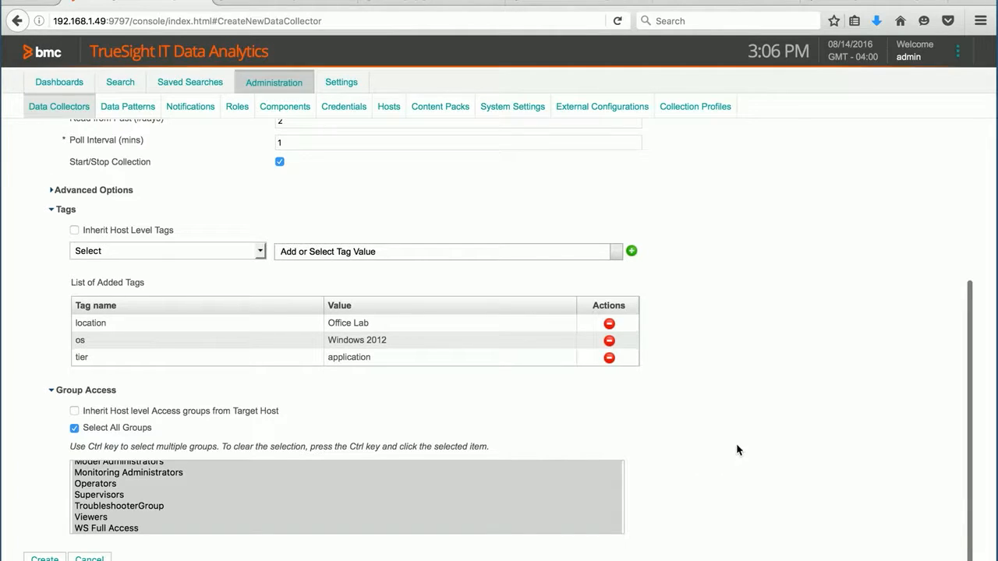
{"action": "left_click", "coordinate": [45, 559]}
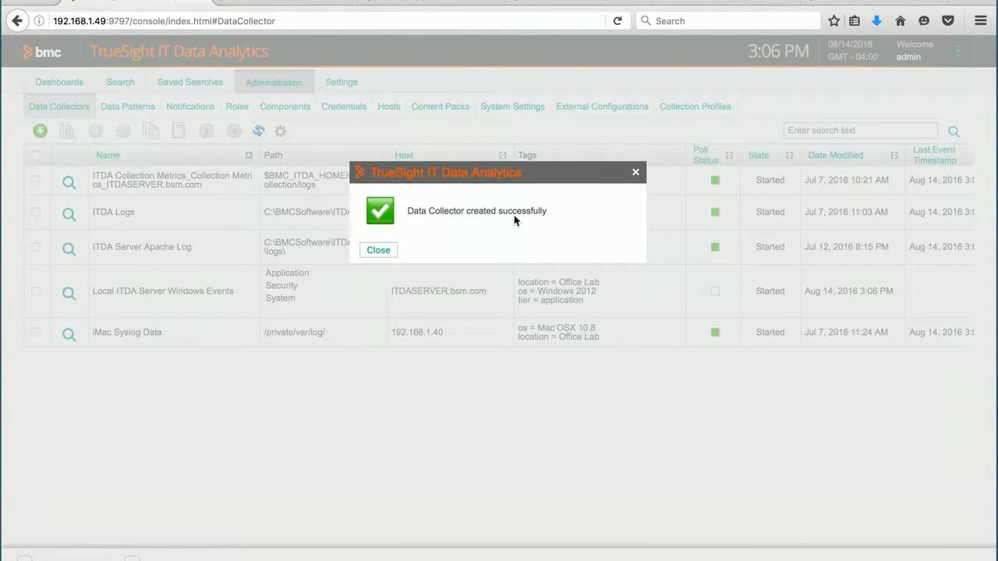
{"action": "left_click", "coordinate": [378, 251]}
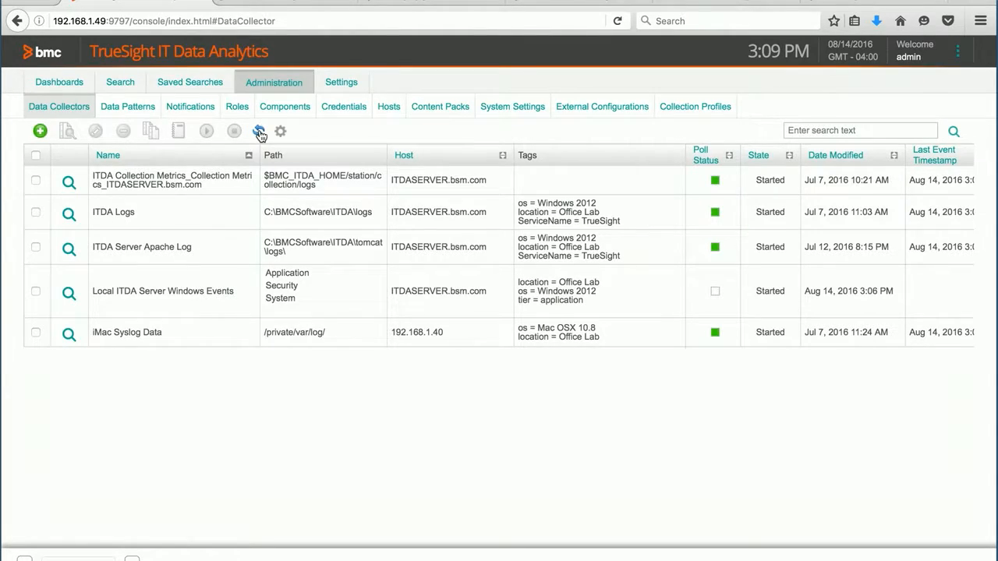
Refresh the data collector list and review the collection status history of the Local ITDA Server Windows Events collector
{"action": "left_click", "coordinate": [259, 131]}
{"action": "left_click", "coordinate": [35, 292]}
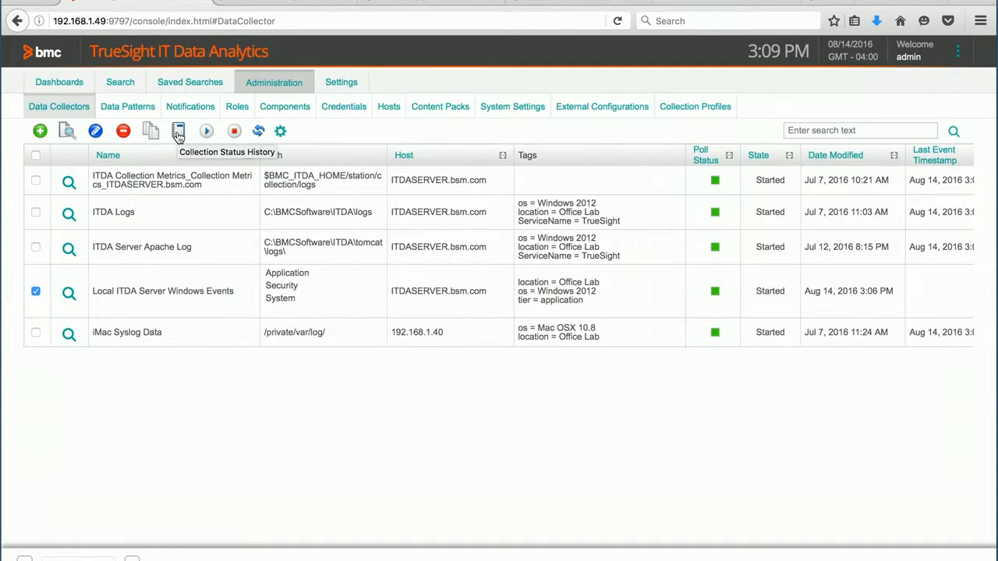
{"action": "left_click", "coordinate": [178, 135]}
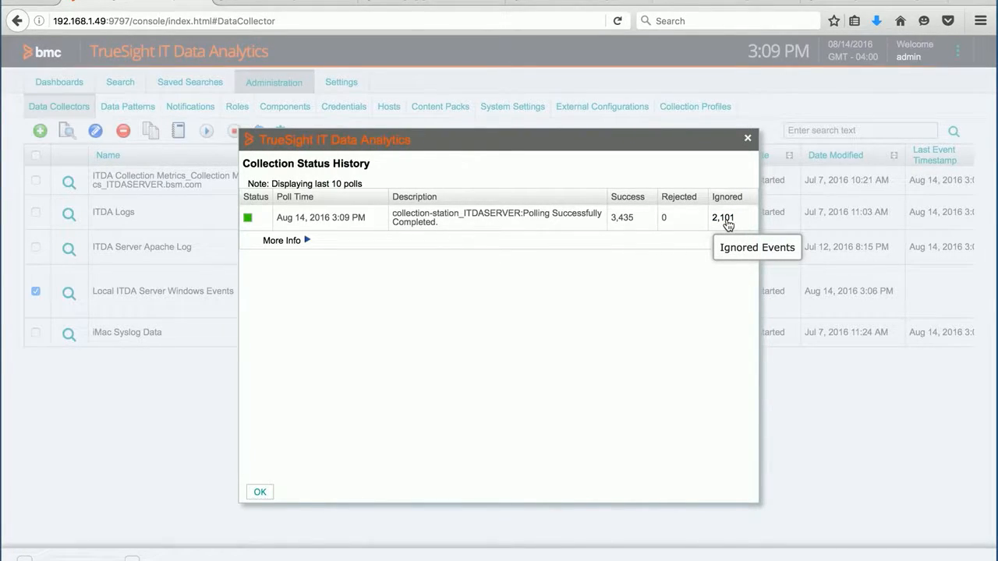
{"action": "left_click", "coordinate": [748, 140]}
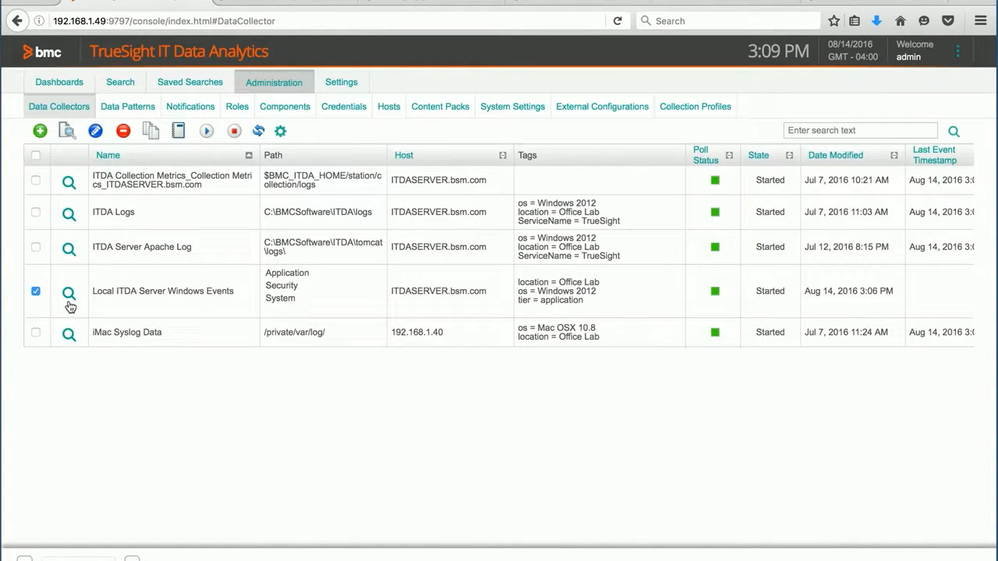
{"action": "left_click", "coordinate": [35, 292]}
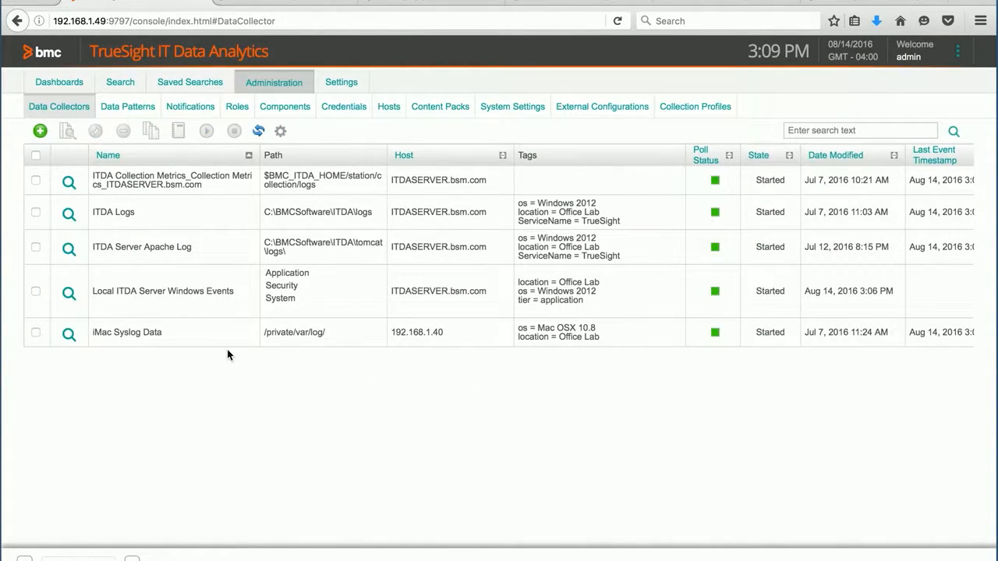